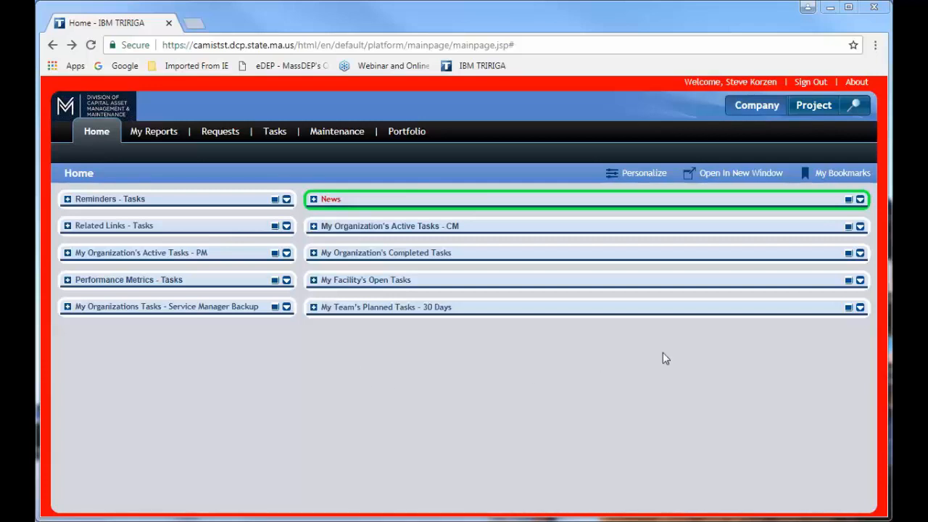
Step: Personalize the Home page by removing the "Performance Metrics - Tasks" and "My Team's Planned Tasks - 30 Days" sections
left_click(637, 176)
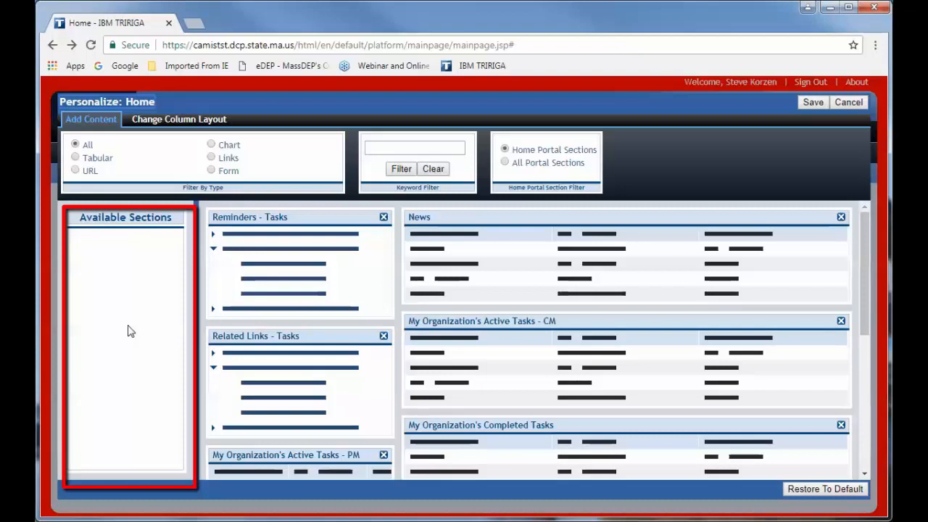
scroll(326, 373, "down", 4)
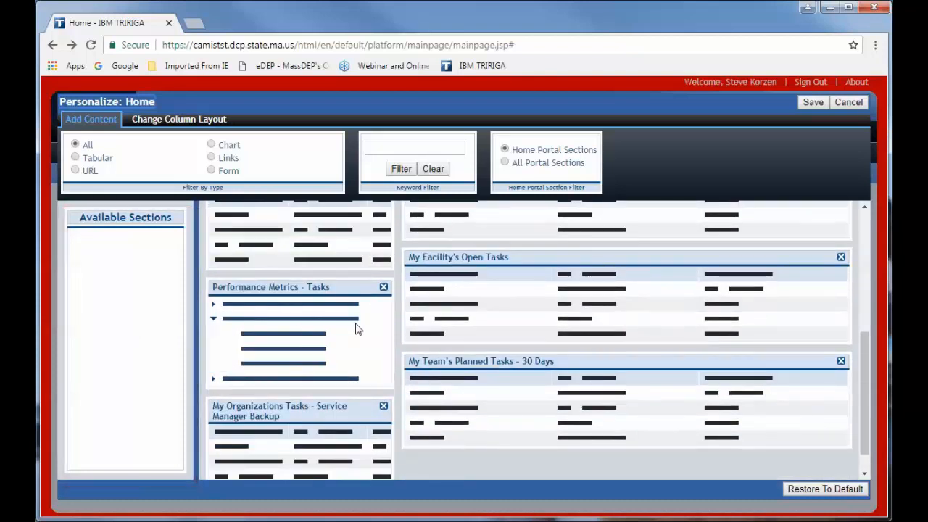
left_click(385, 288)
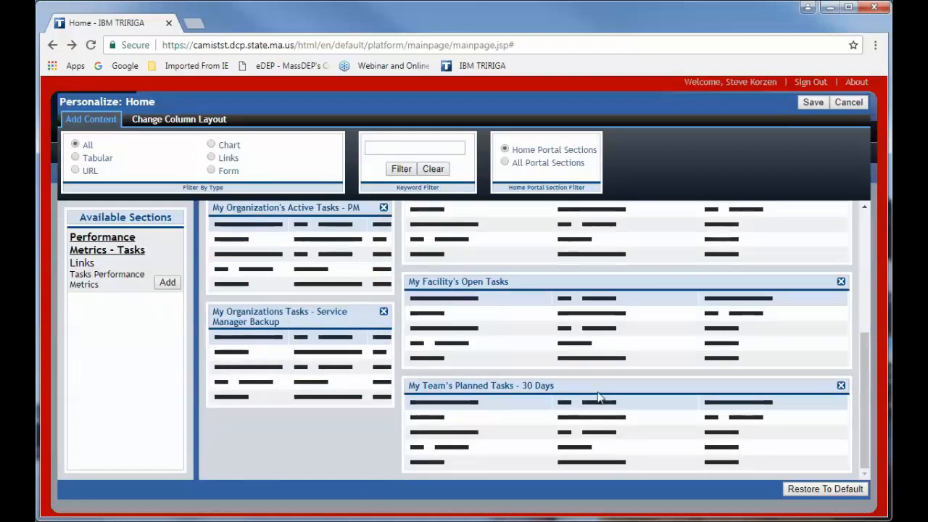
left_click(841, 386)
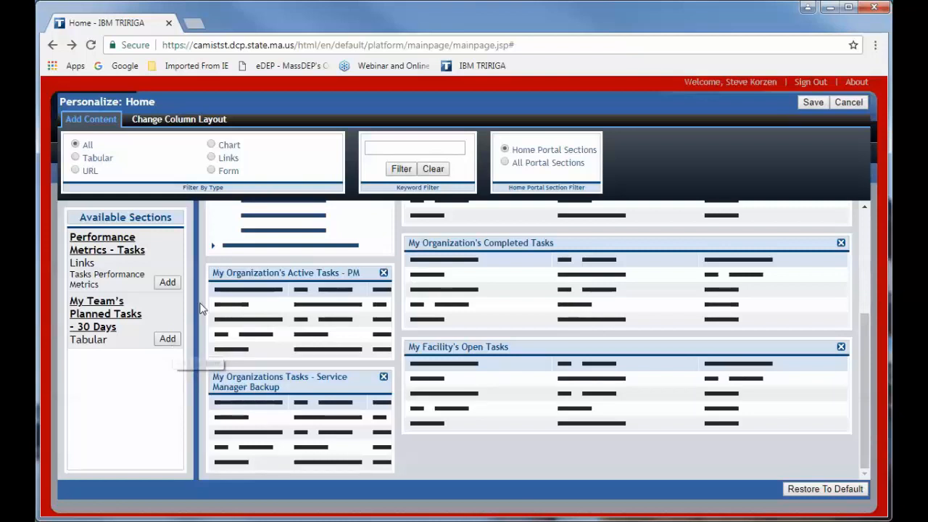
Step: Move the News section to the end of its column, below "My Facility's Open Tasks", and save the Home page layout
scroll(504, 405, "up", 1)
scroll(506, 406, "up", 1)
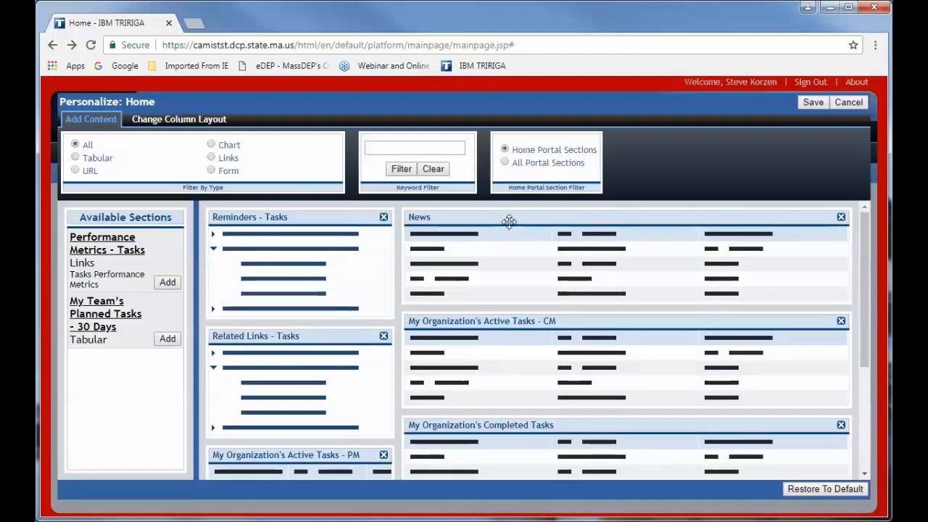
left_click_drag(510, 221, 509, 411)
scroll(532, 348, "down", 3)
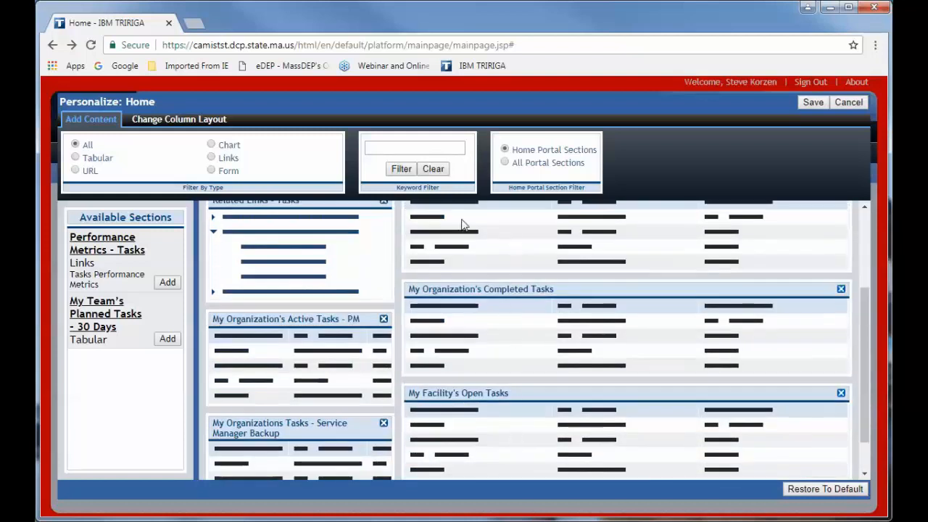
scroll(466, 247, "up", 1)
left_click_drag(476, 250, 476, 401)
left_click_drag(477, 253, 497, 352)
scroll(497, 290, "down", 2)
mouse_move(497, 242)
left_mouse_down()
mouse_move(506, 434)
mouse_move(495, 338)
left_mouse_up()
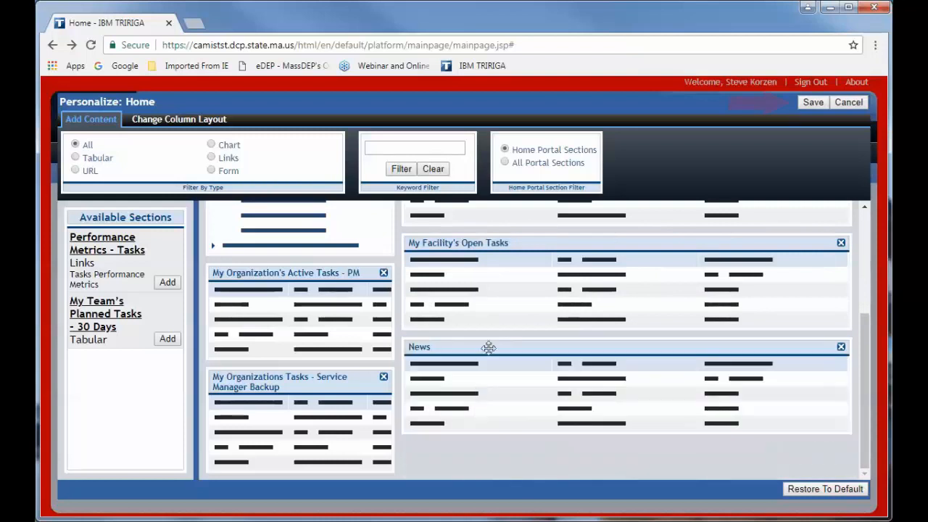
left_click(814, 103)
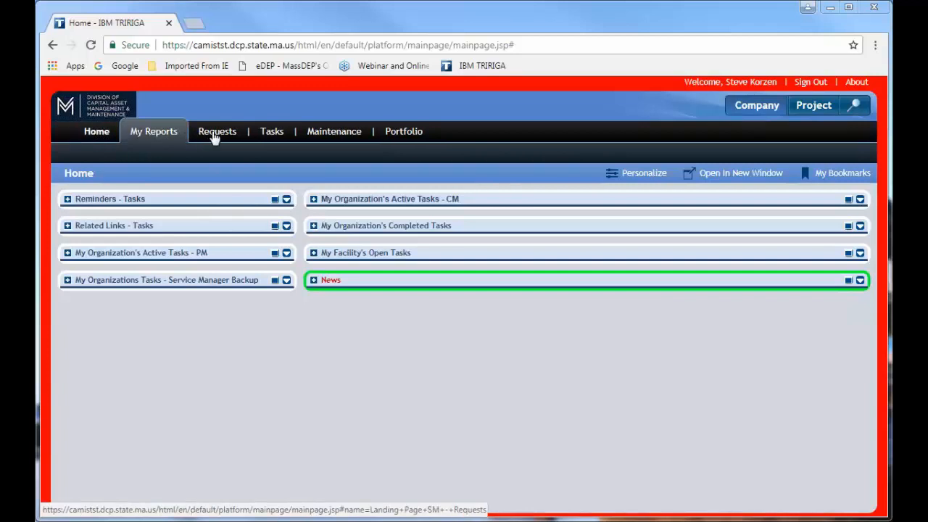
Step: Go to the Tasks page and open its personalization settings
mouse_move(274, 138)
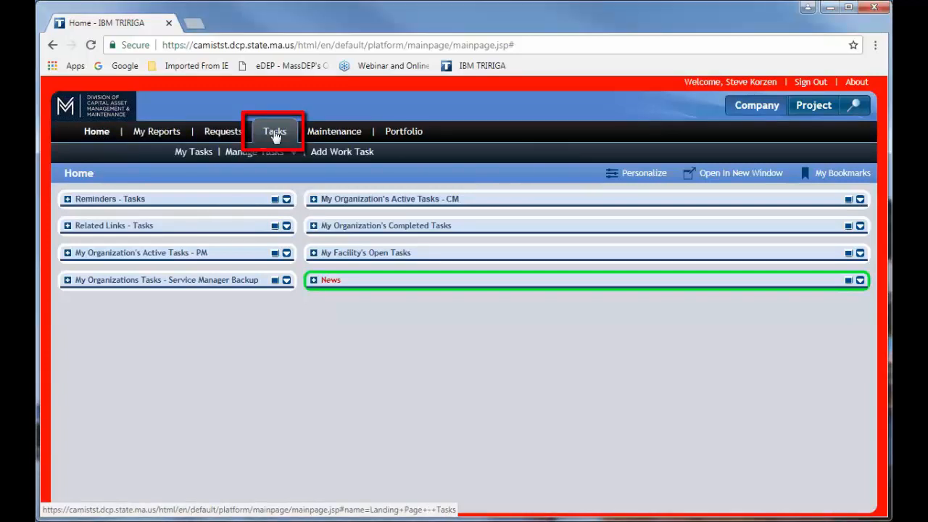
left_click(274, 137)
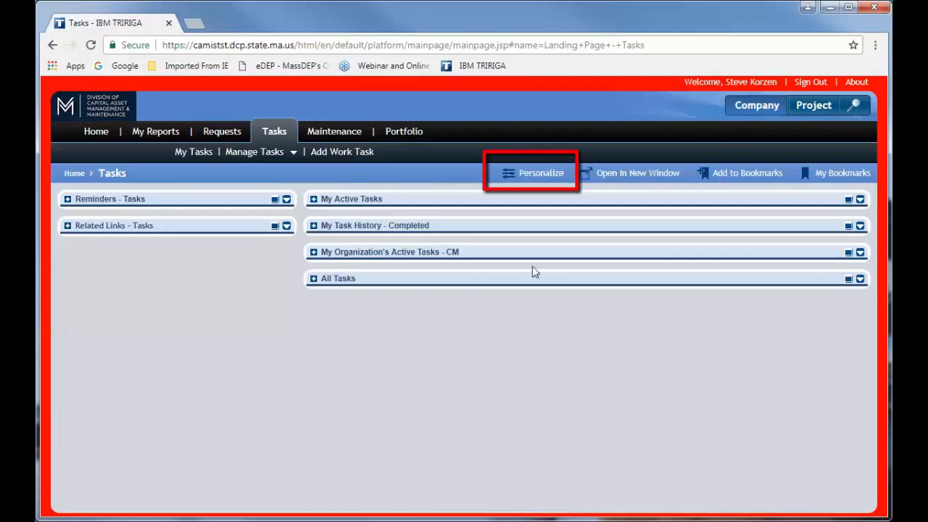
left_click(534, 179)
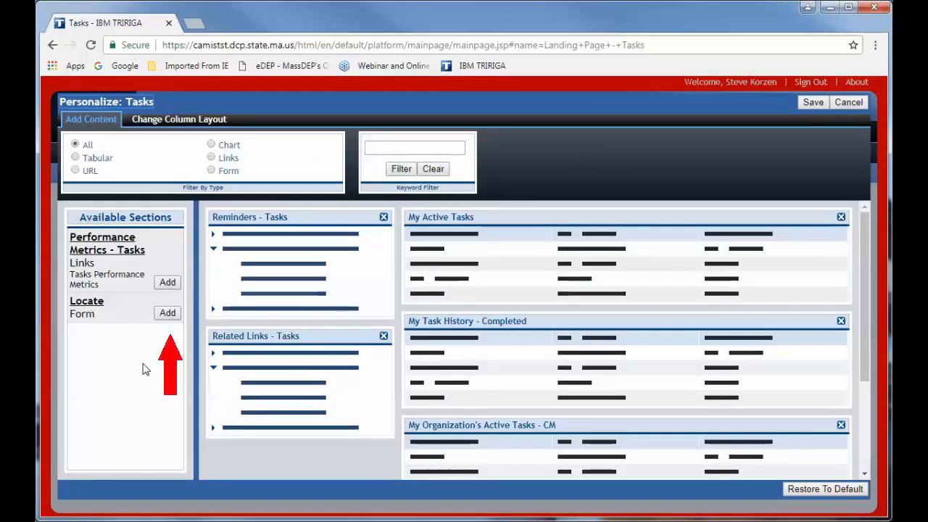
Step: Move the All Tasks section directly below My Active Tasks, above "My Task History - Completed"
scroll(529, 295, "down", 2)
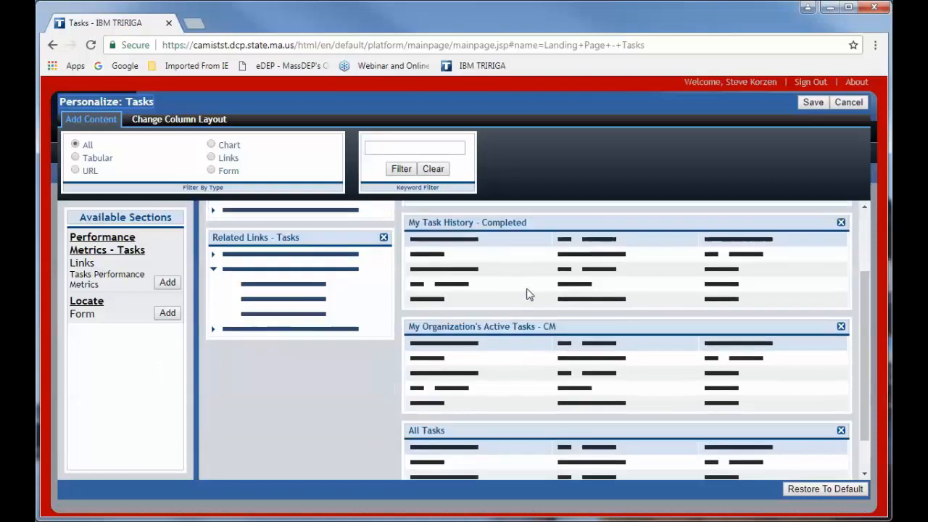
scroll(529, 294, "down", 1)
scroll(528, 294, "up", 3)
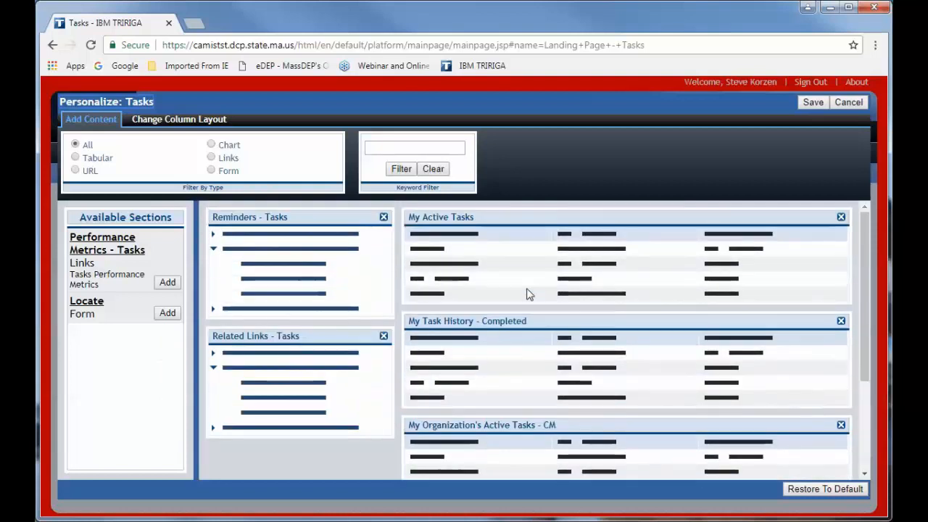
scroll(528, 294, "down", 3)
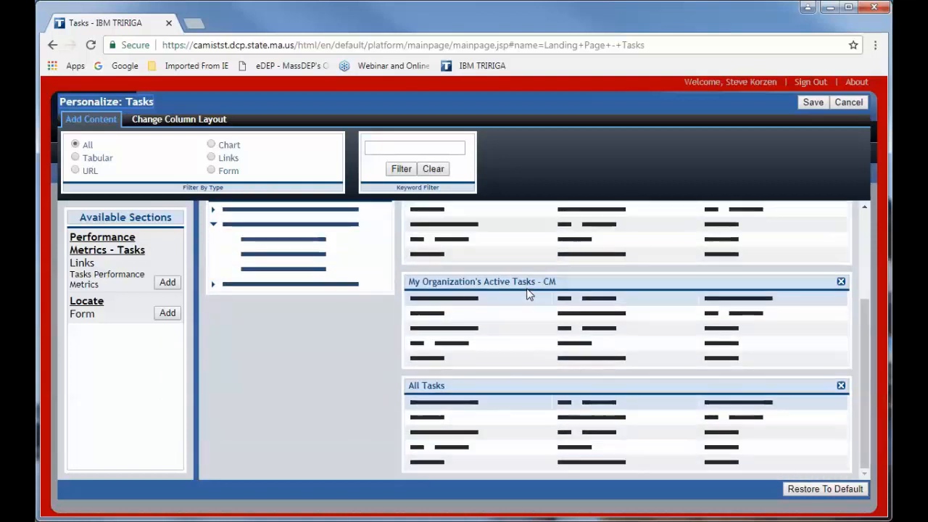
scroll(529, 294, "up", 3)
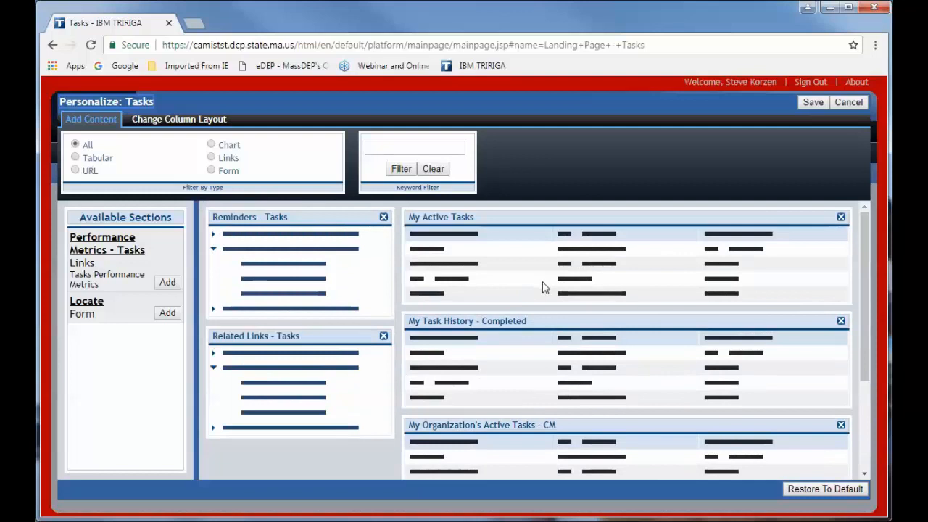
scroll(545, 287, "down", 3)
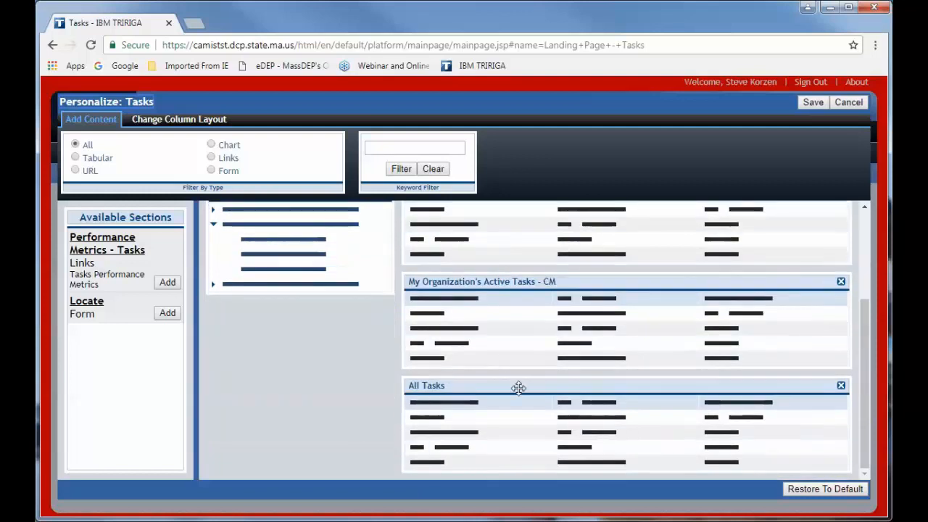
left_click_drag(515, 384, 526, 274)
scroll(522, 326, "up", 3)
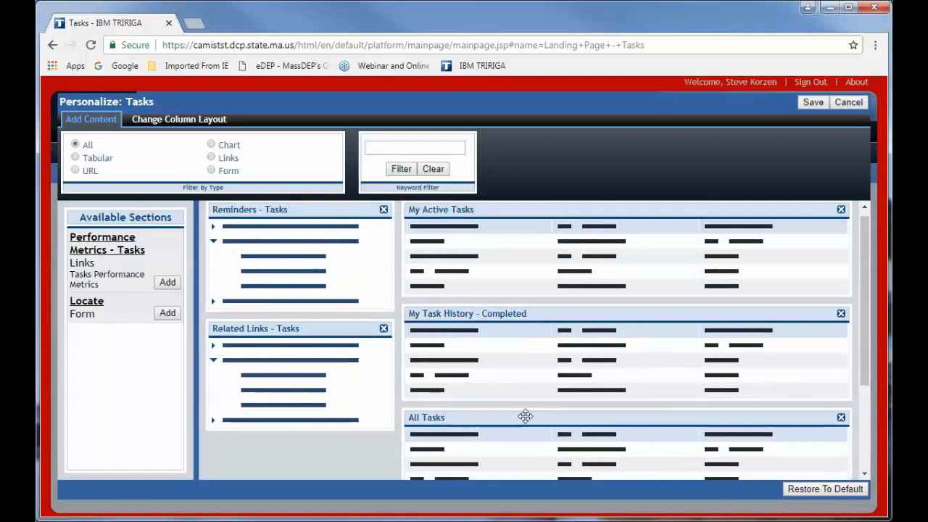
left_click_drag(525, 416, 524, 354)
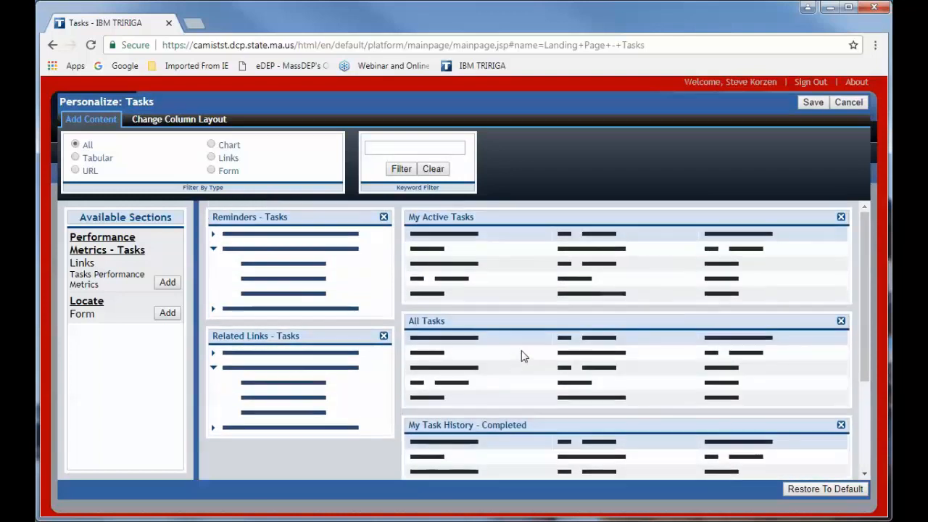
Step: Remove the "My Organization's Active Tasks - CM" section from the Tasks page and add the available Locate form section
scroll(524, 351, "down", 3)
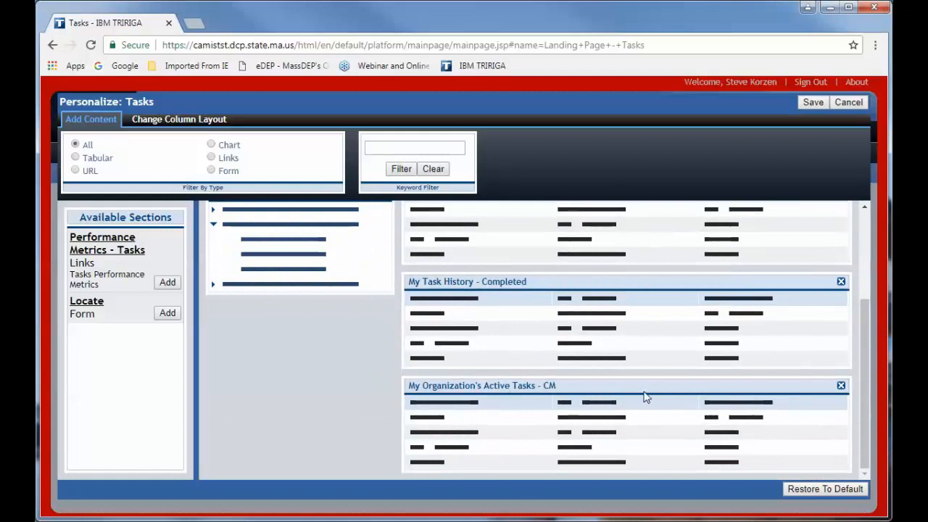
left_click(841, 387)
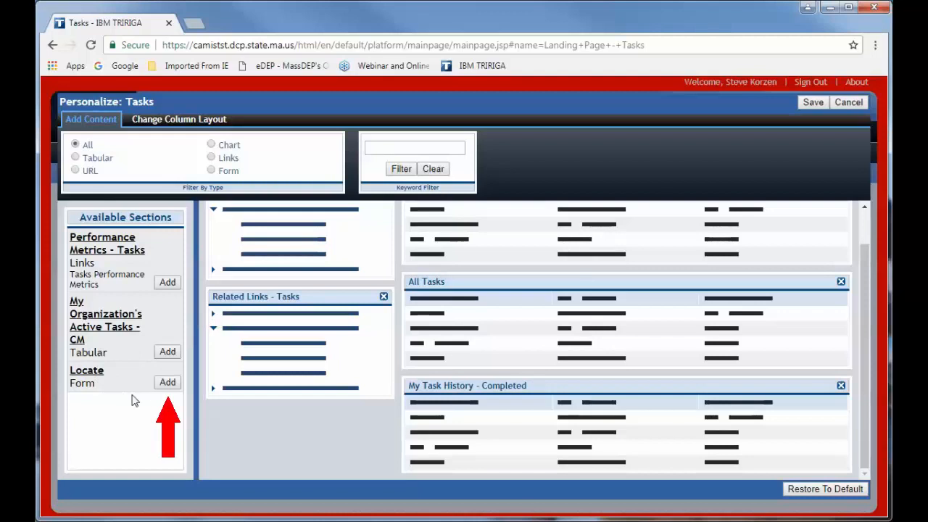
left_click(167, 382)
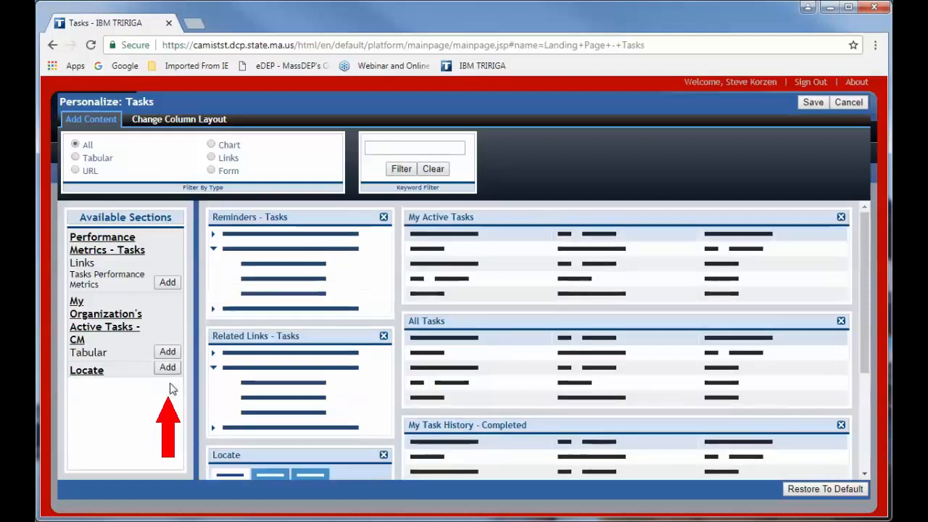
Step: Save the personalized Tasks page layout and collapse the Locate section on the page
scroll(477, 362, "down", 2)
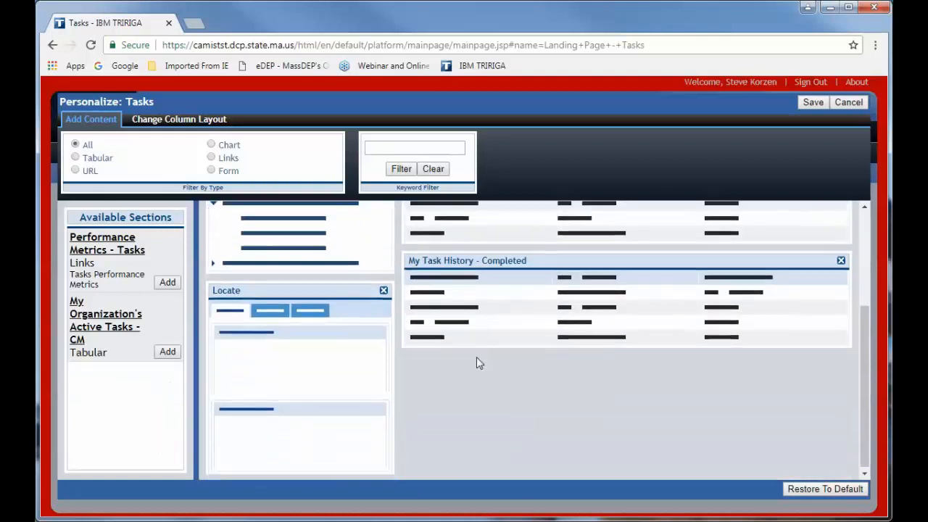
scroll(474, 368, "up", 3)
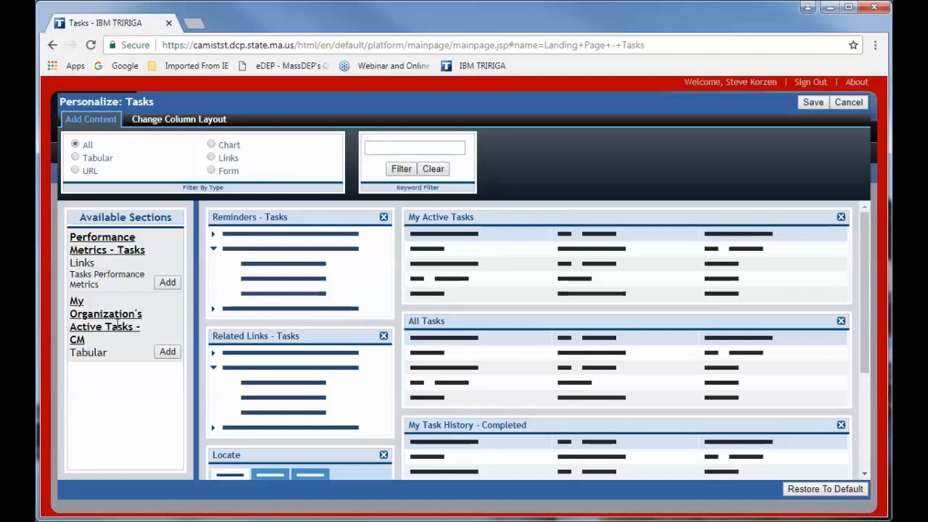
left_click(813, 104)
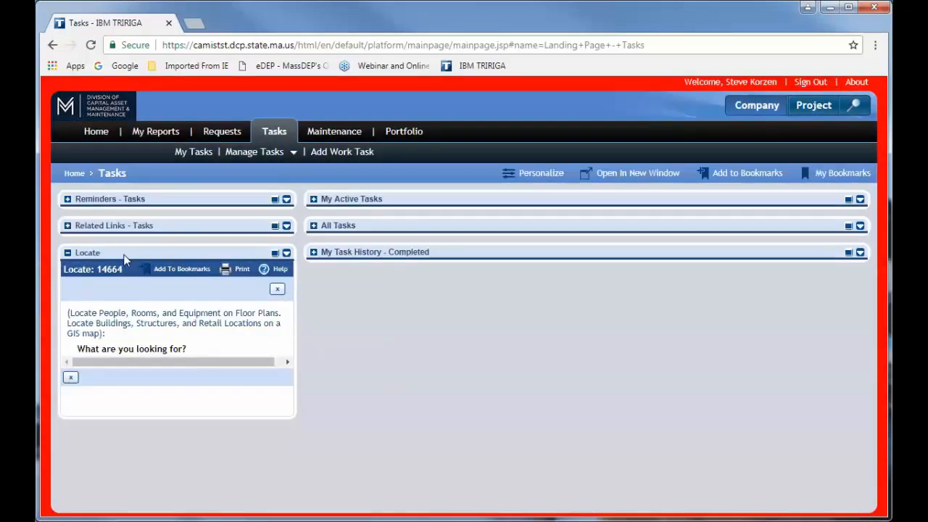
left_click(68, 252)
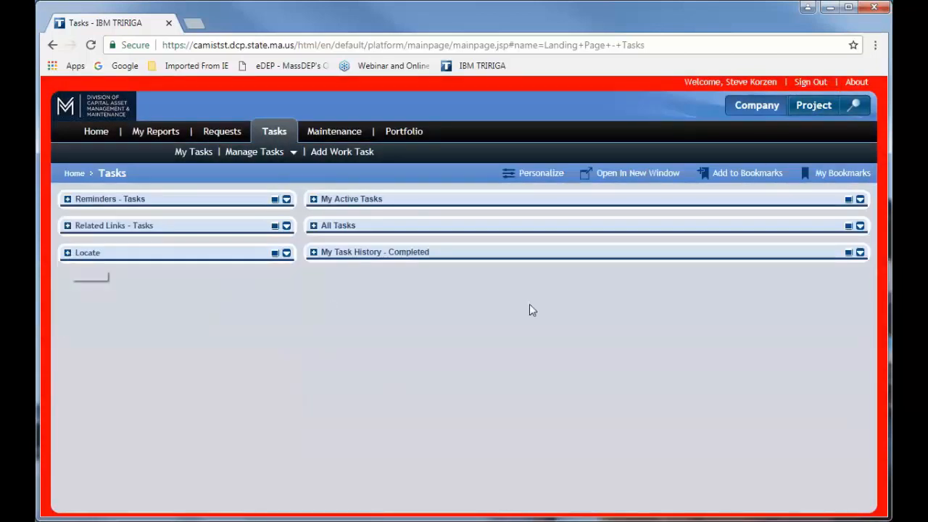